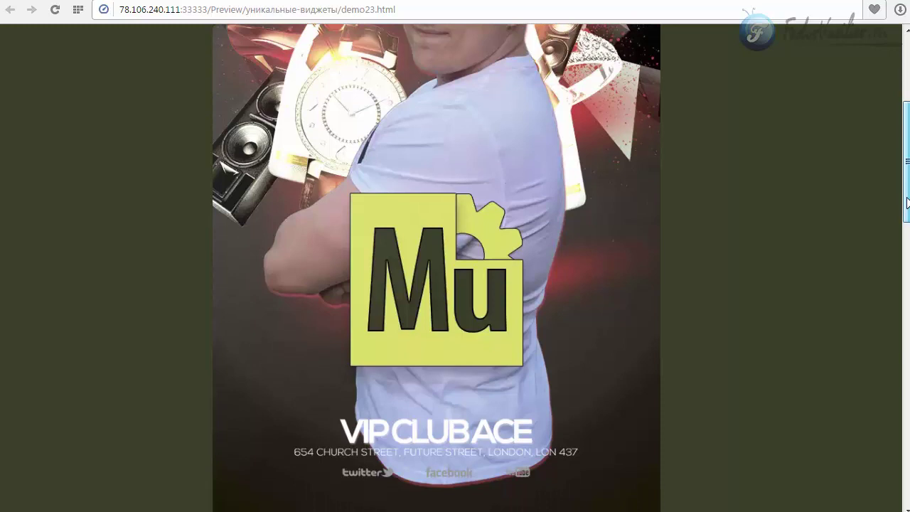
# Examine the finished 3D parallax poster on the demo23.html preview page along its whole height.
pyautogui.moveTo(906, 202); pyautogui.dragTo(905, 148)
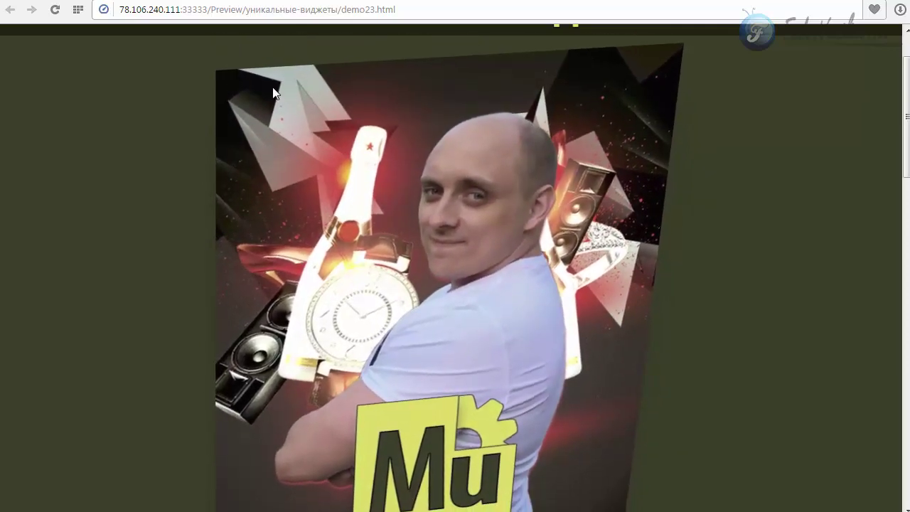
pyautogui.scroll(-3, 576, 350)
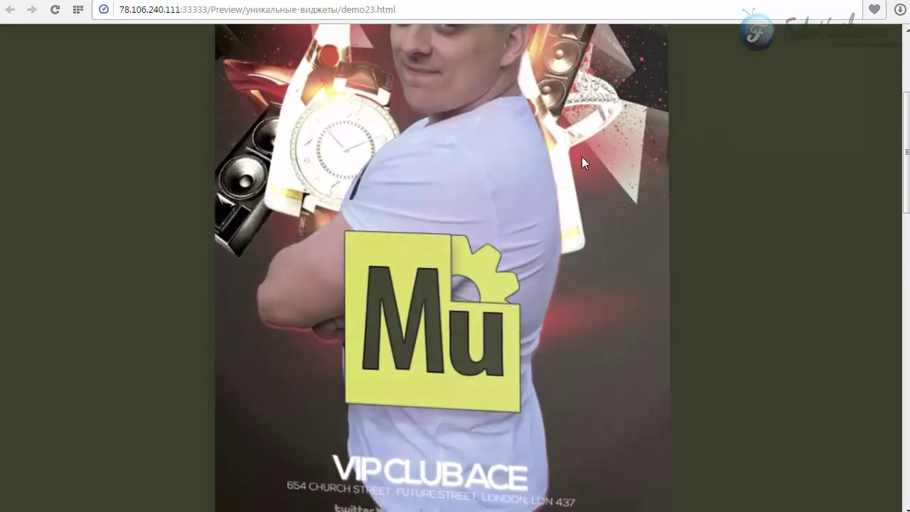
pyautogui.scroll(3, 548, 162)
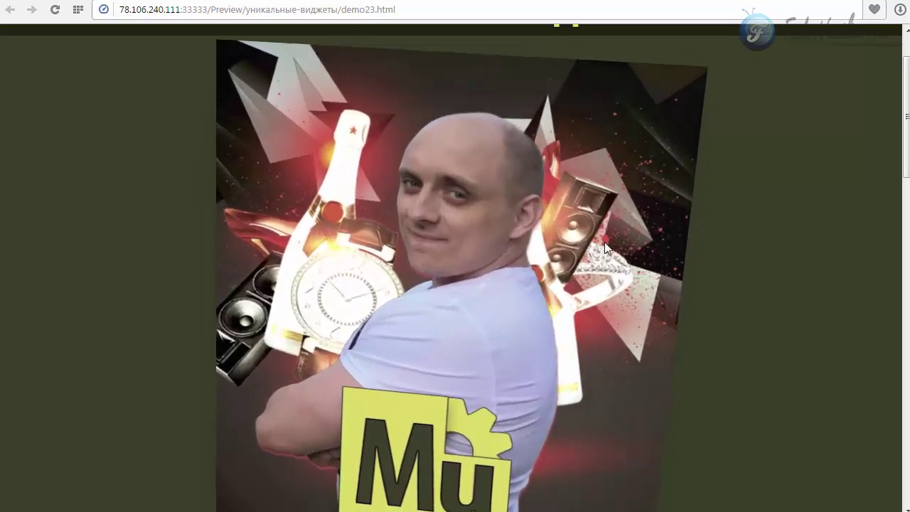
pyautogui.scroll(-2, 590, 277)
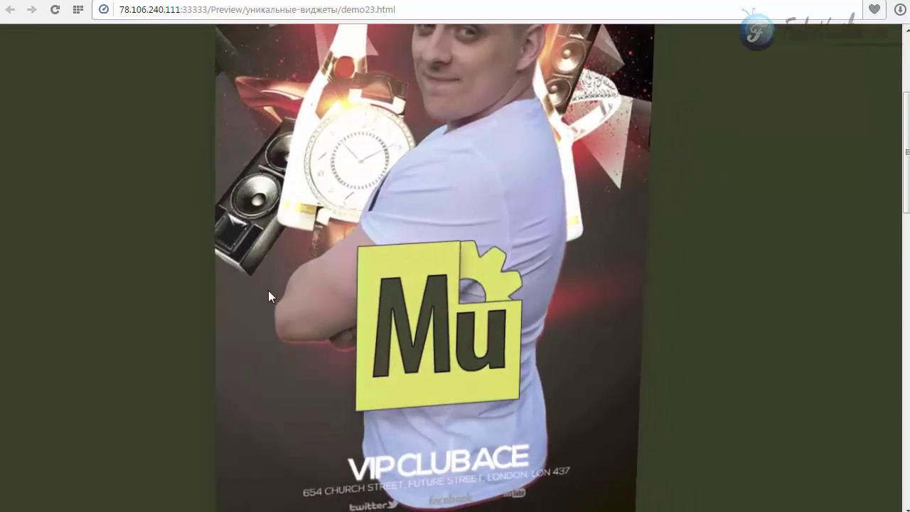
pyautogui.scroll(2, 594, 304)
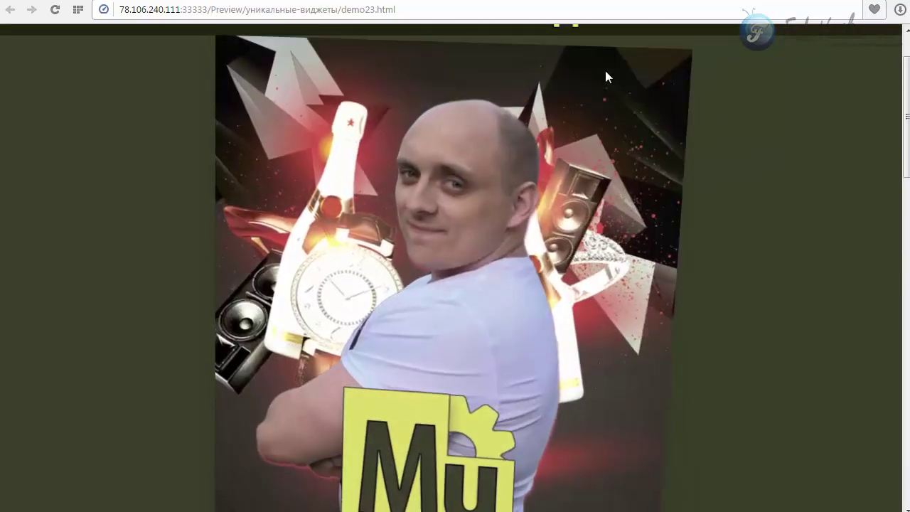
pyautogui.scroll(-2, 577, 87)
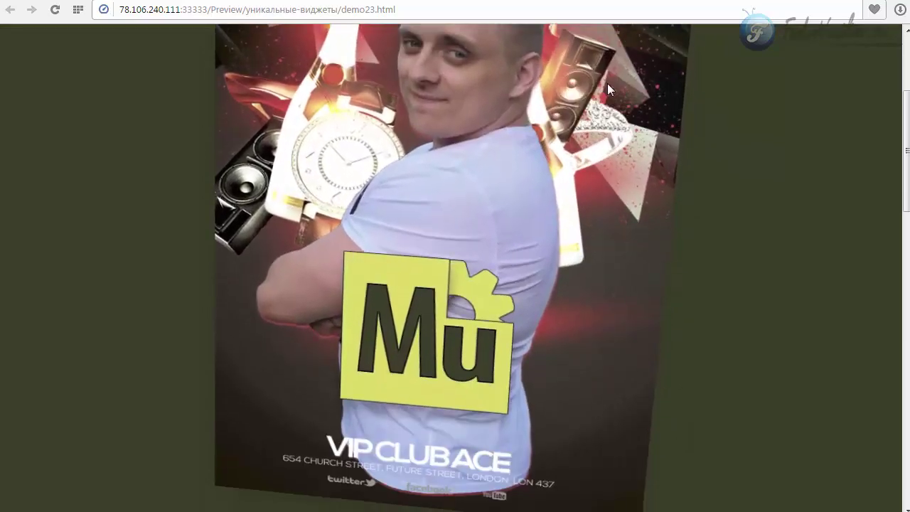
pyautogui.scroll(2, 293, 277)
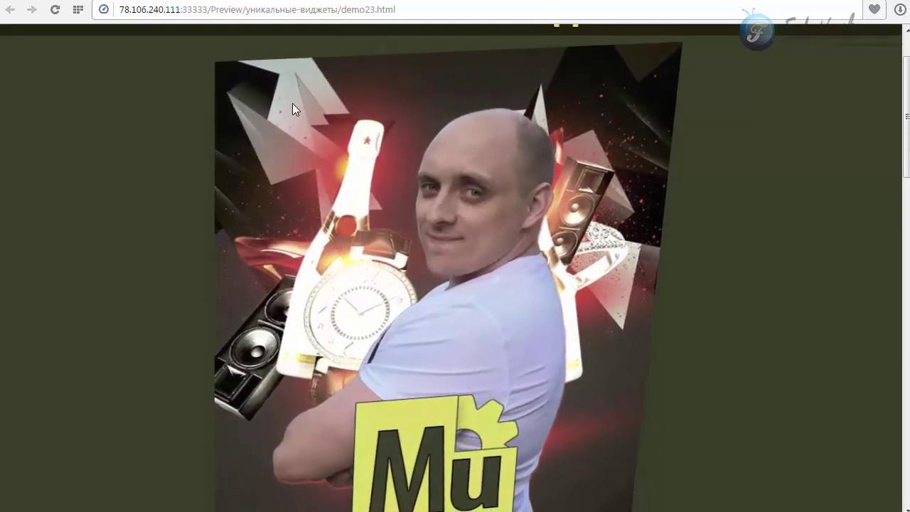
pyautogui.scroll(-3, 639, 215)
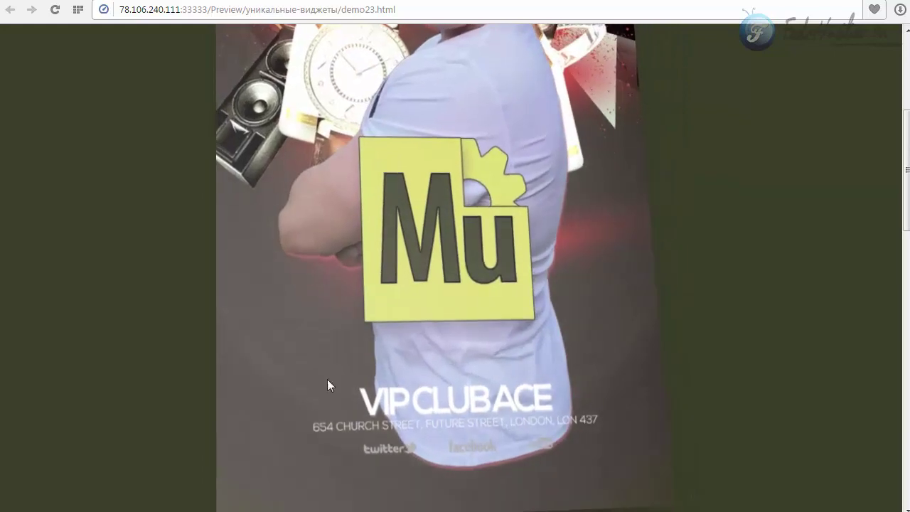
pyautogui.scroll(3, 599, 220)
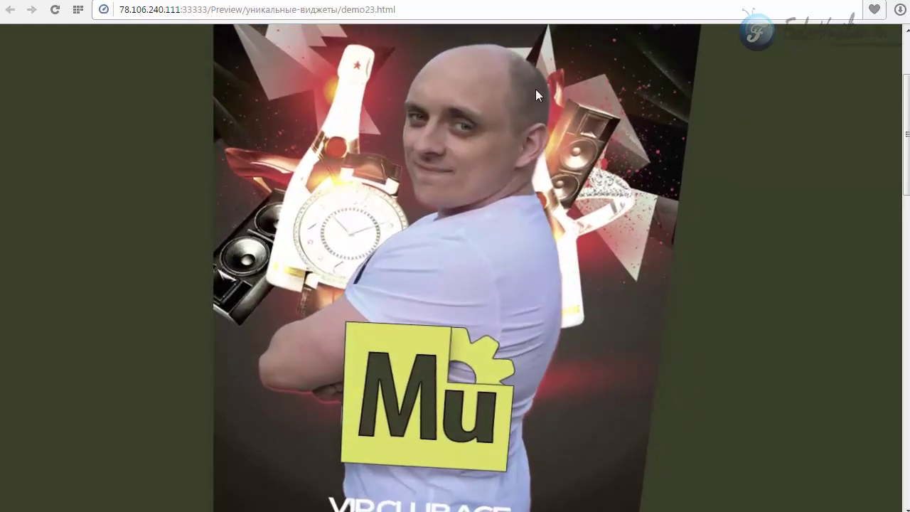
pyautogui.scroll(3, 536, 89)
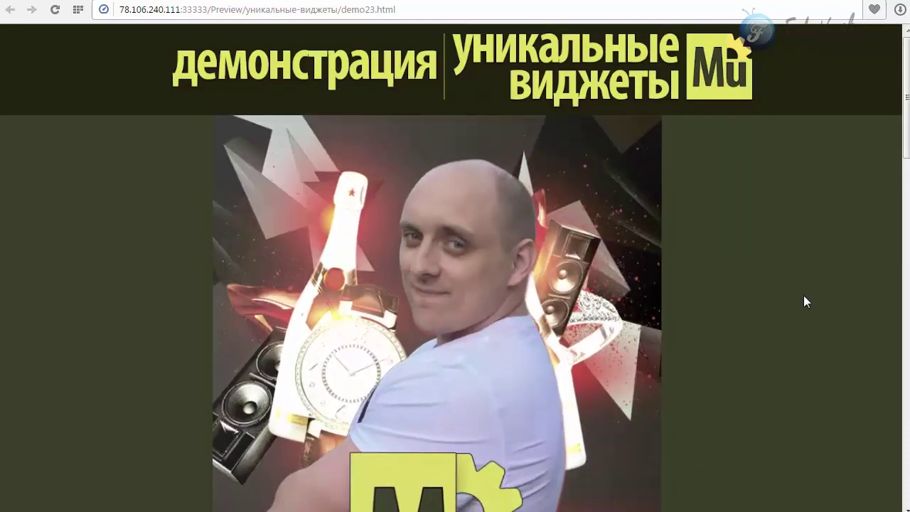
pyautogui.scroll(-4, 801, 271)
pyautogui.scroll(4, 800, 271)
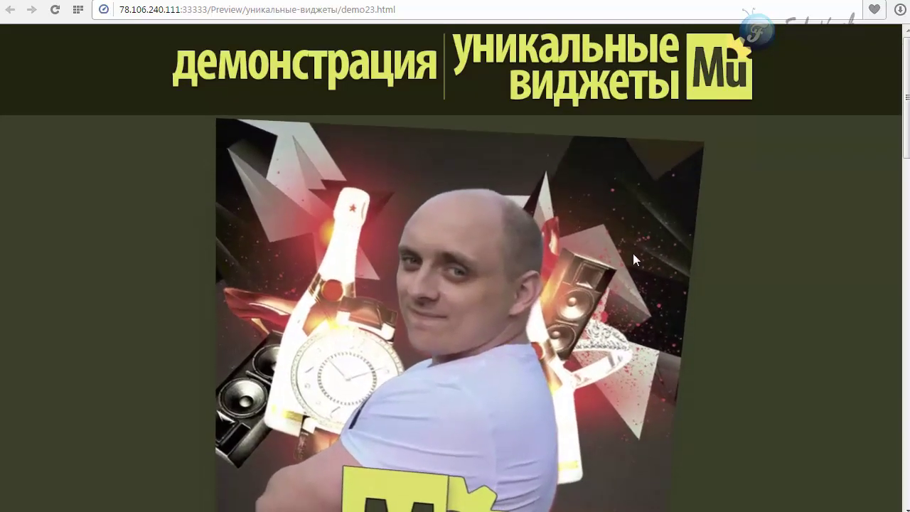
pyautogui.scroll(-3, 632, 253)
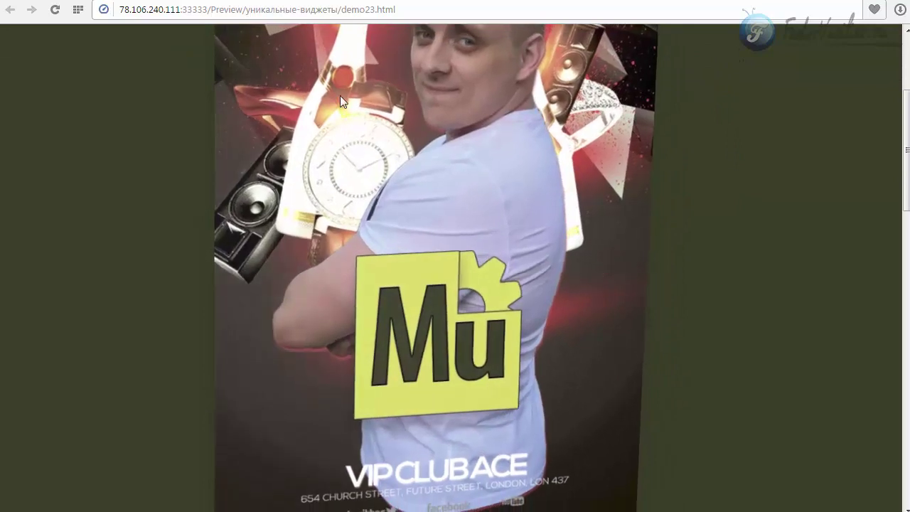
pyautogui.scroll(3, 341, 101)
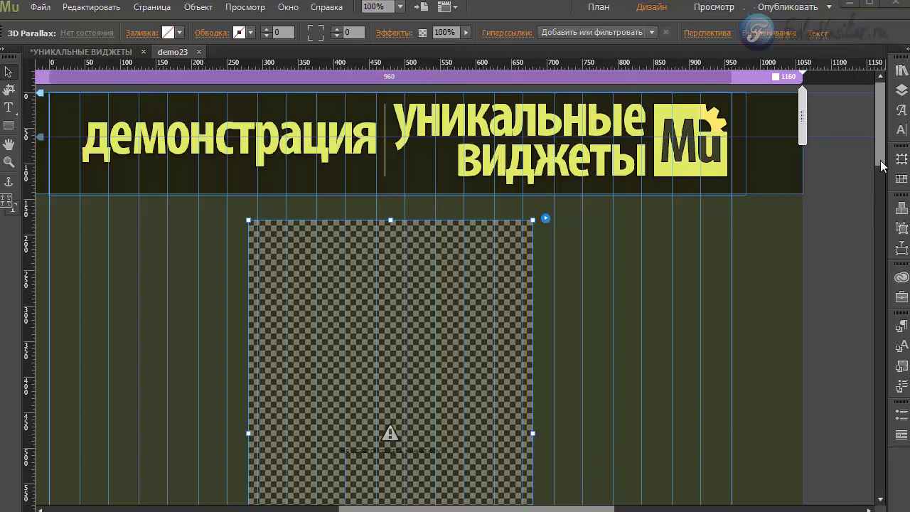
# Switch to Adobe Muse and open the options of the 3D Parallax widget on the demo23 page.
pyautogui.scroll(-3, 878, 160)
pyautogui.scroll(-1, 879, 185)
pyautogui.scroll(2, 874, 175)
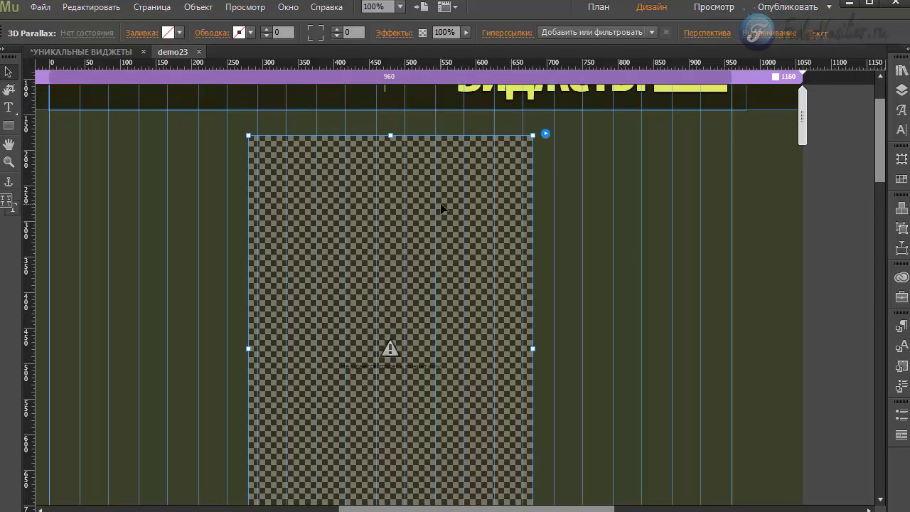
pyautogui.click(545, 133)
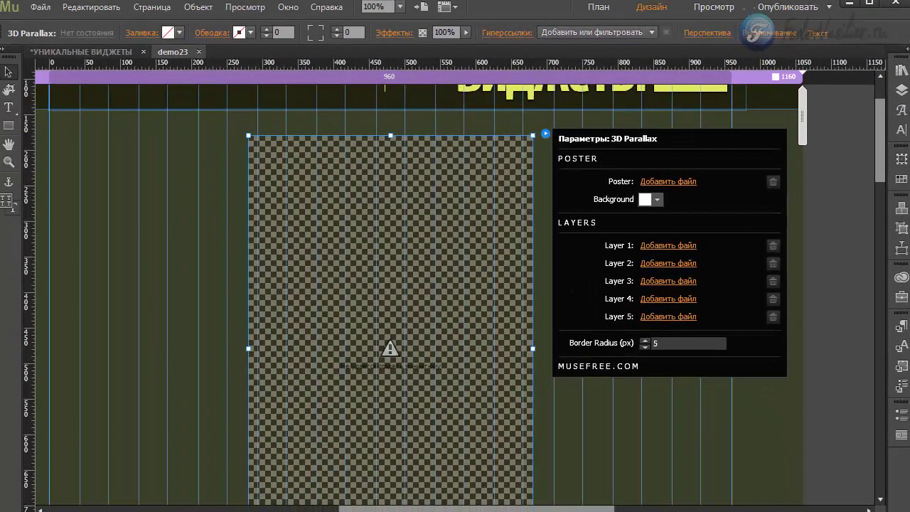
# Switch to the image folder and inspect the flyer background JPG, poster.jpg and olours.png.
pyautogui.hotkey('alt', 'Tab')
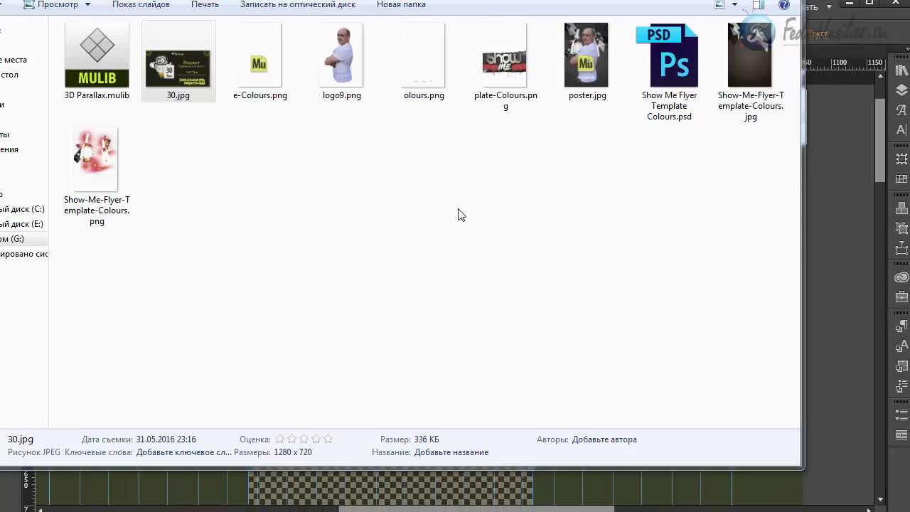
pyautogui.doubleClick(757, 70)
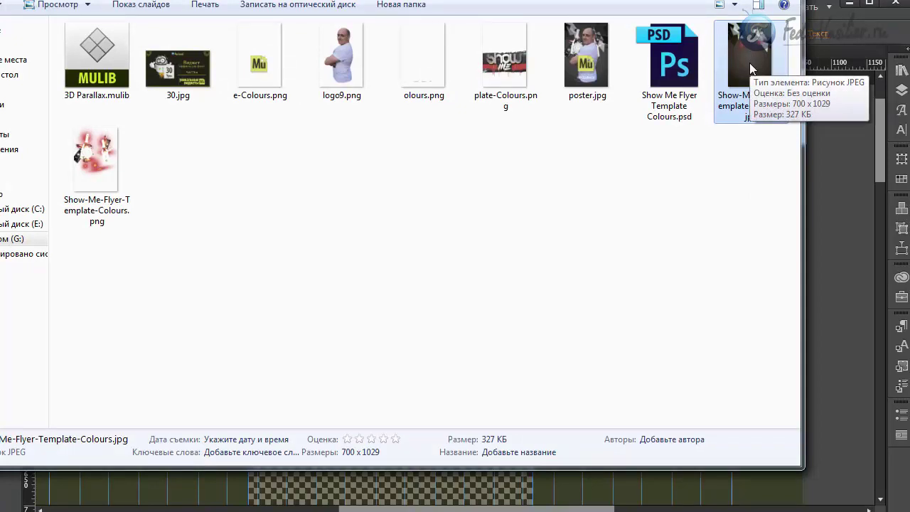
pyautogui.doubleClick(580, 66)
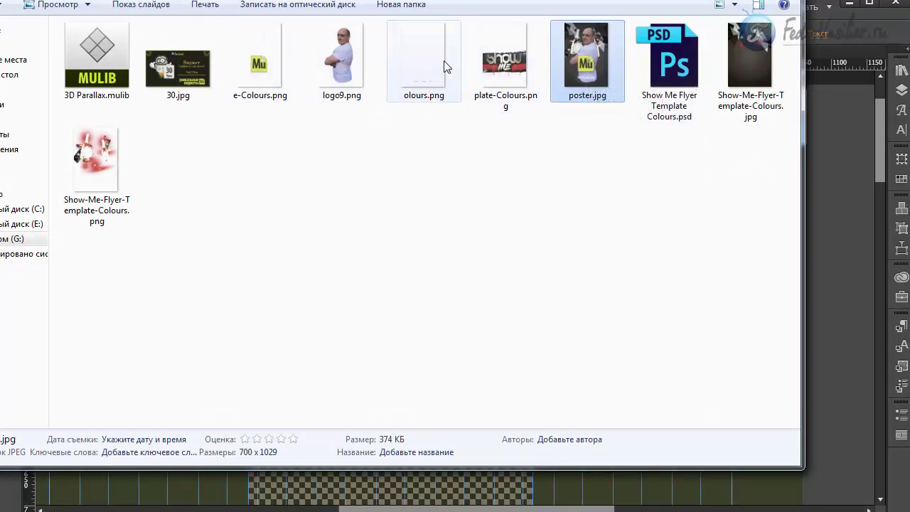
pyautogui.click(417, 75)
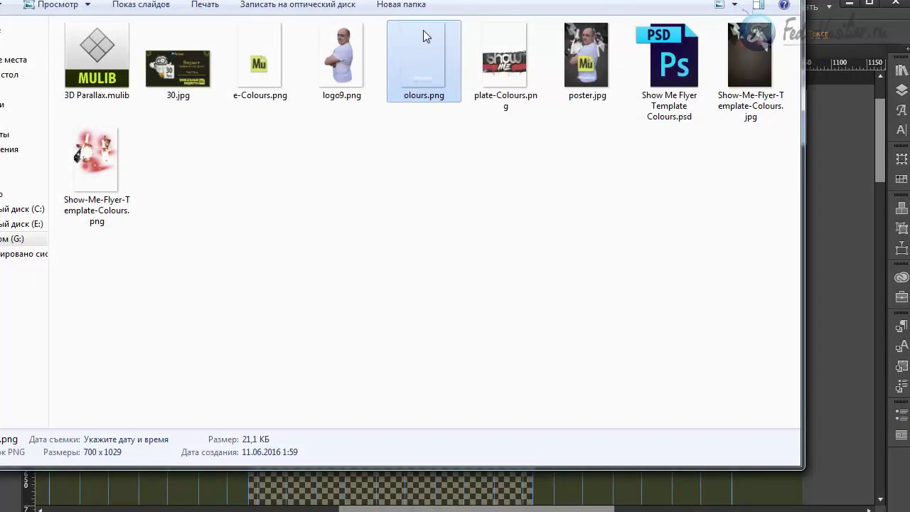
pyautogui.moveTo(423, 30); pyautogui.dragTo(428, 52)
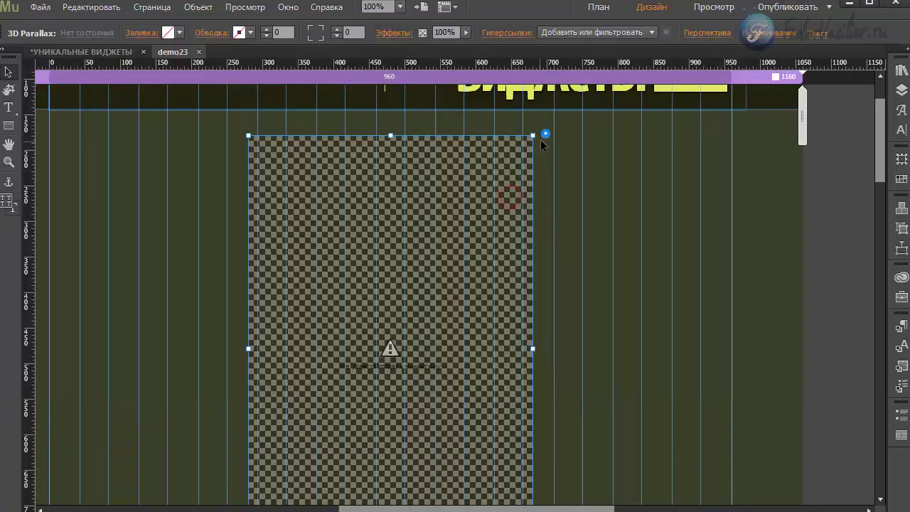
# Back in Muse, assign poster.jpg as the Poster image of the 3D Parallax widget.
pyautogui.click(543, 136)
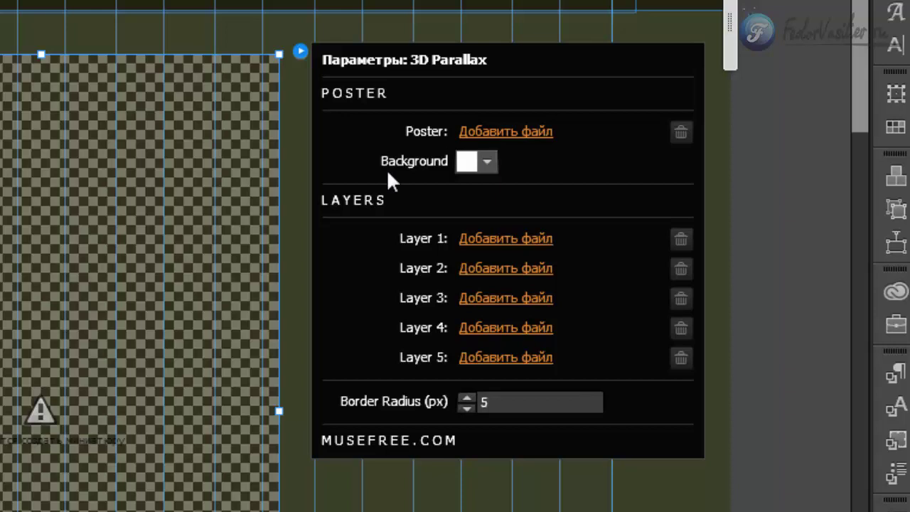
pyautogui.click(504, 133)
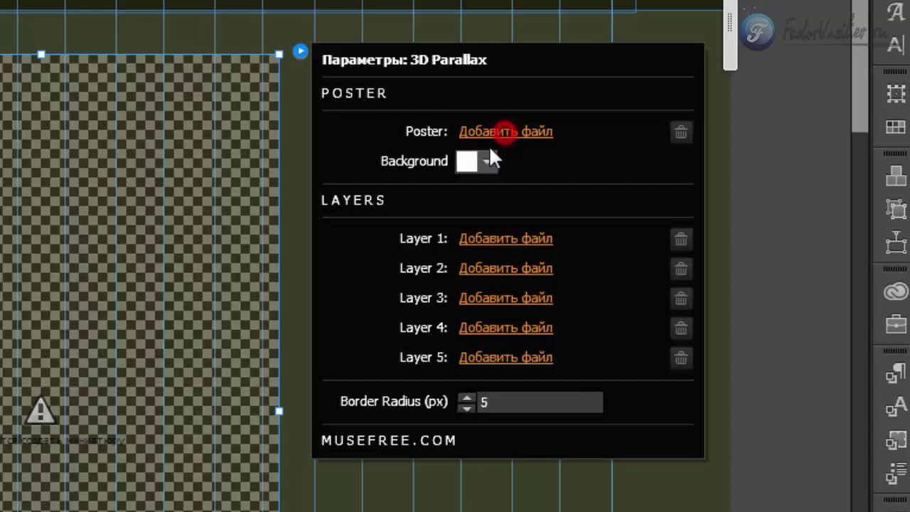
pyautogui.doubleClick(284, 51)
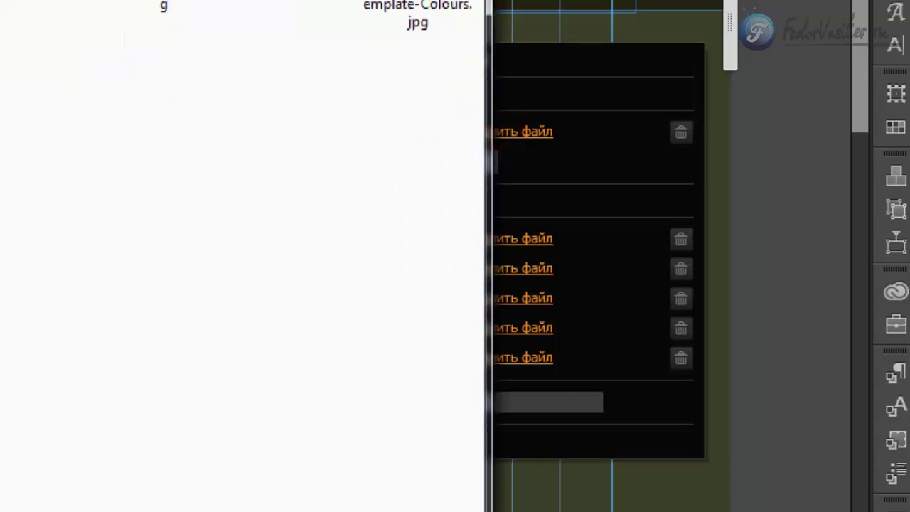
# Look at the colour choices for the widget's Background.
pyautogui.click(301, 51)
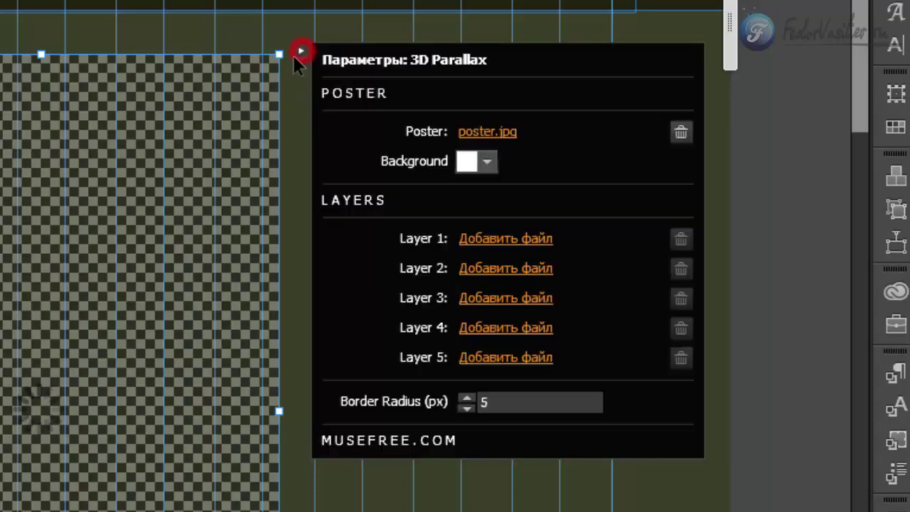
pyautogui.click(485, 164)
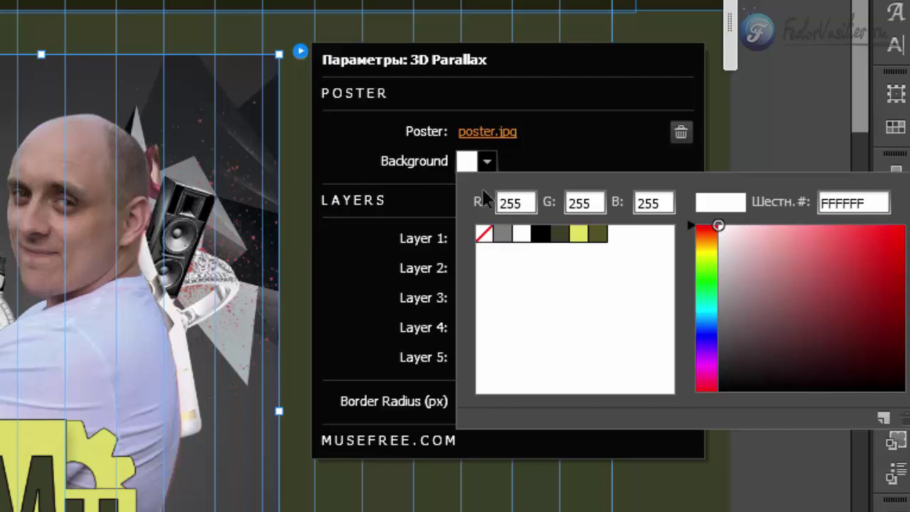
pyautogui.click(538, 152)
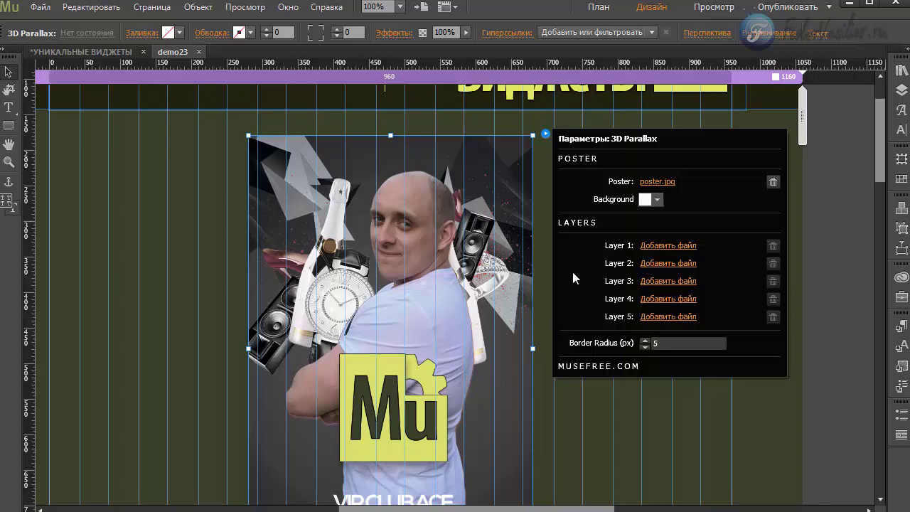
# Assign Show-Me-Flyer-Template-Colours.jpg to Layer 1 of the 3D Parallax widget.
pyautogui.click(658, 245)
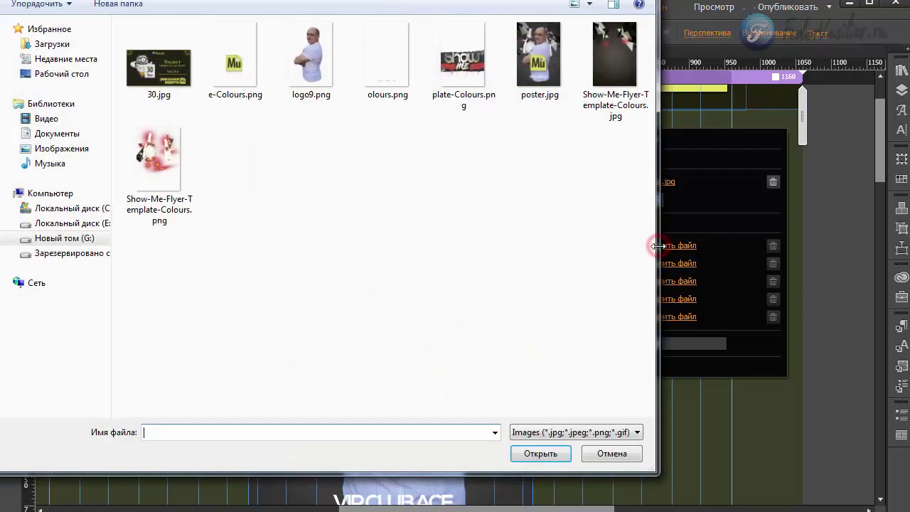
pyautogui.click(609, 82)
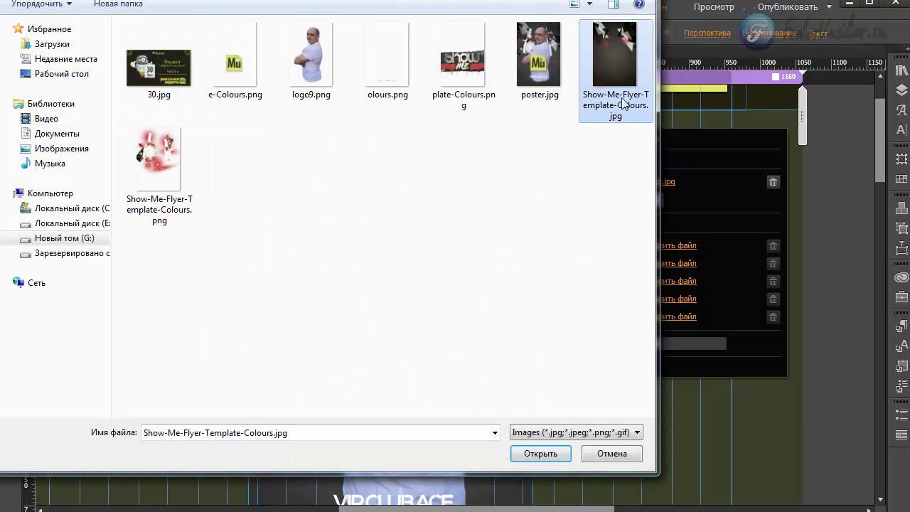
pyautogui.doubleClick(603, 40)
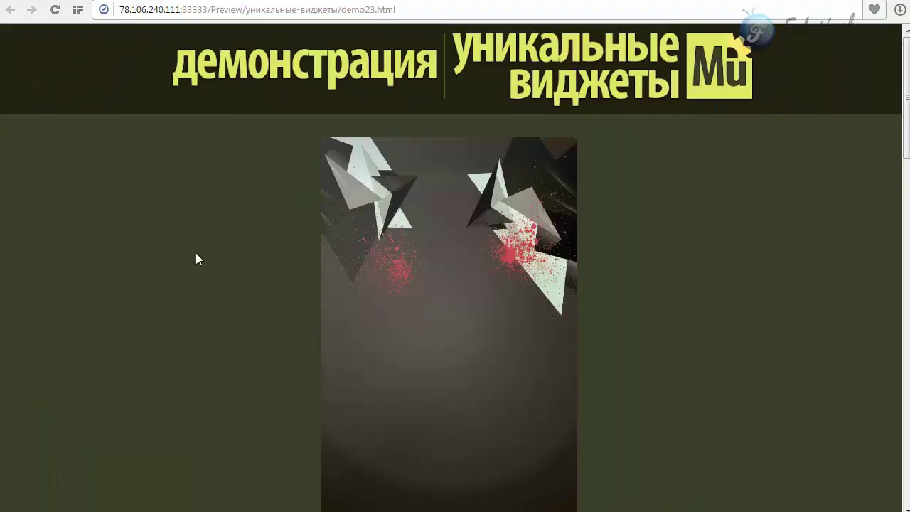
# Check the parallax effect of the first layer in the browser preview of the page.
pyautogui.scroll(-3, 448, 253)
pyautogui.scroll(3, 497, 317)
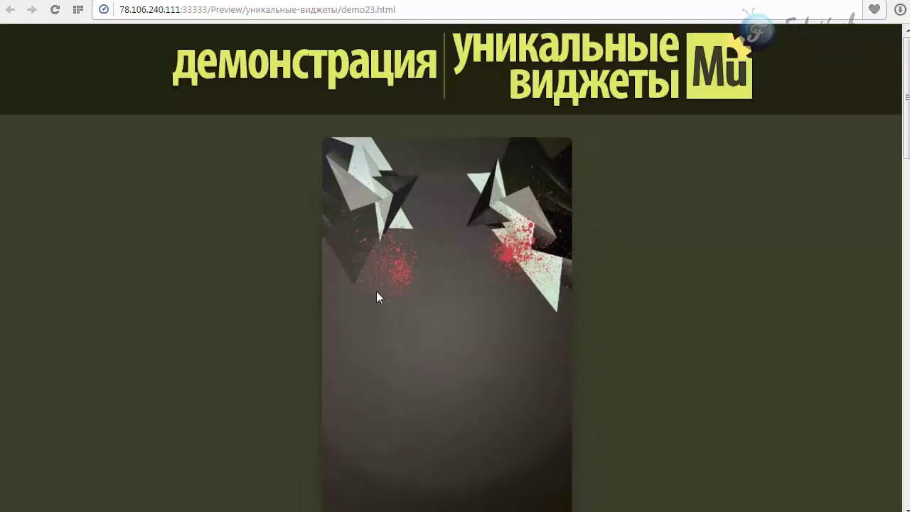
pyautogui.scroll(-1, 214, 256)
pyautogui.scroll(-1, 212, 251)
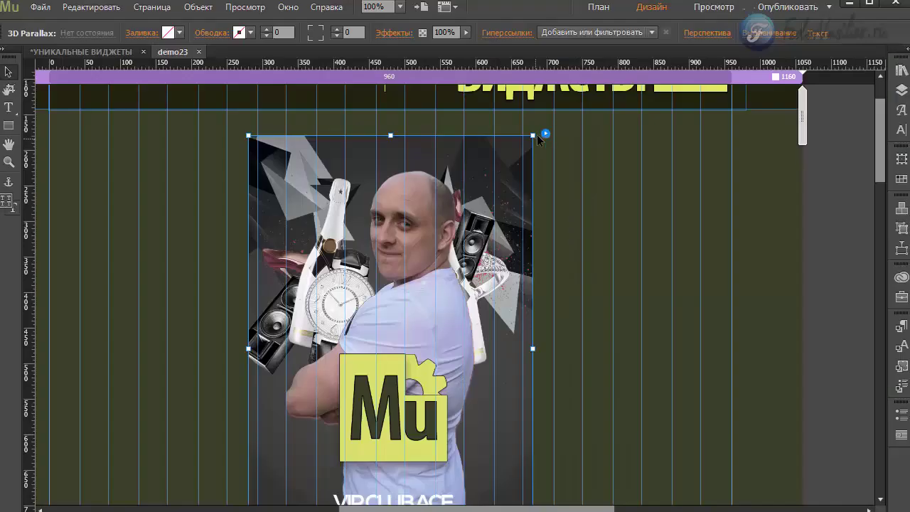
# In Muse, assign Show-Me-Flyer-Template-Colours.png to Layer 2 of the 3D Parallax widget.
pyautogui.click(546, 133)
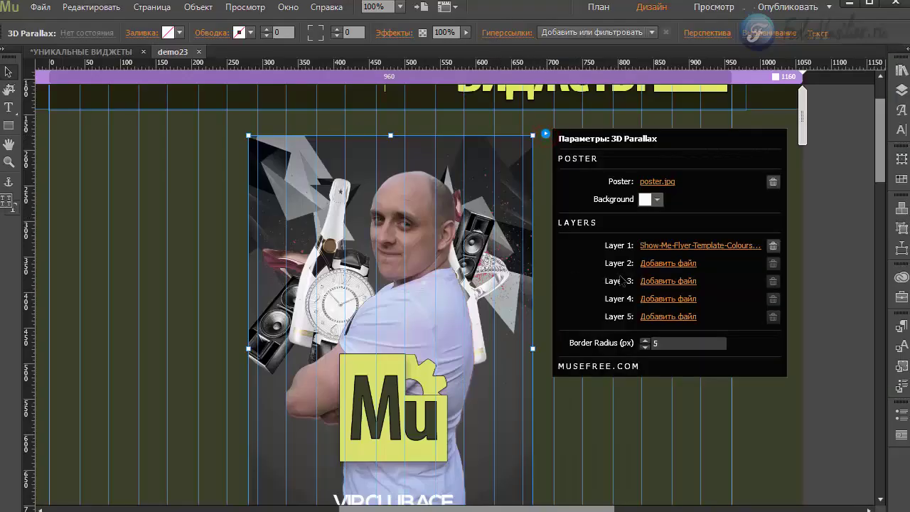
pyautogui.click(661, 264)
pyautogui.moveTo(540, 15); pyautogui.dragTo(199, 15)
pyautogui.press('Escape')
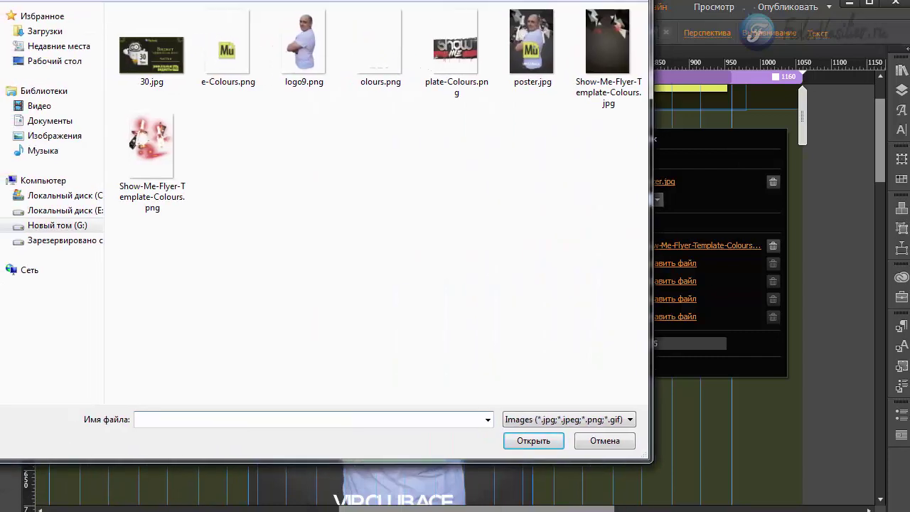
pyautogui.click(169, 174)
pyautogui.click(534, 446)
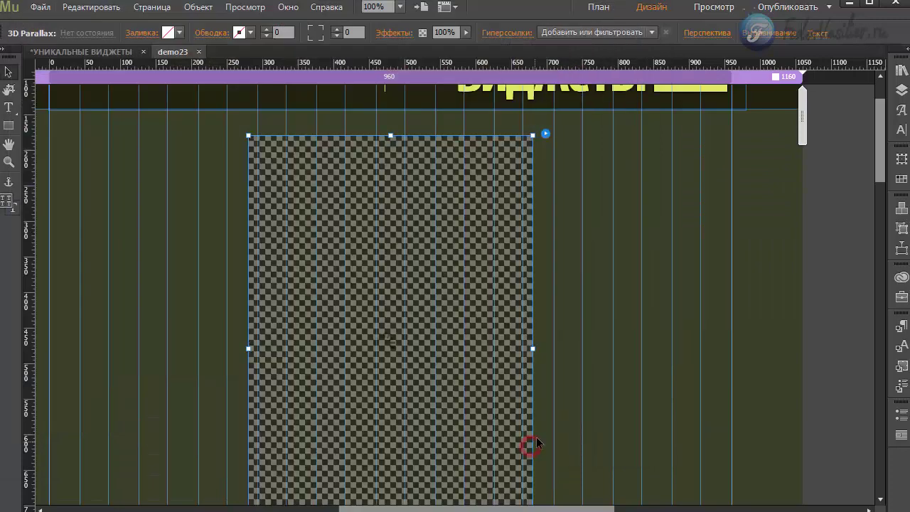
# Check the parallax effect of the second layer in the browser preview of the page.
pyautogui.click(39, 7)
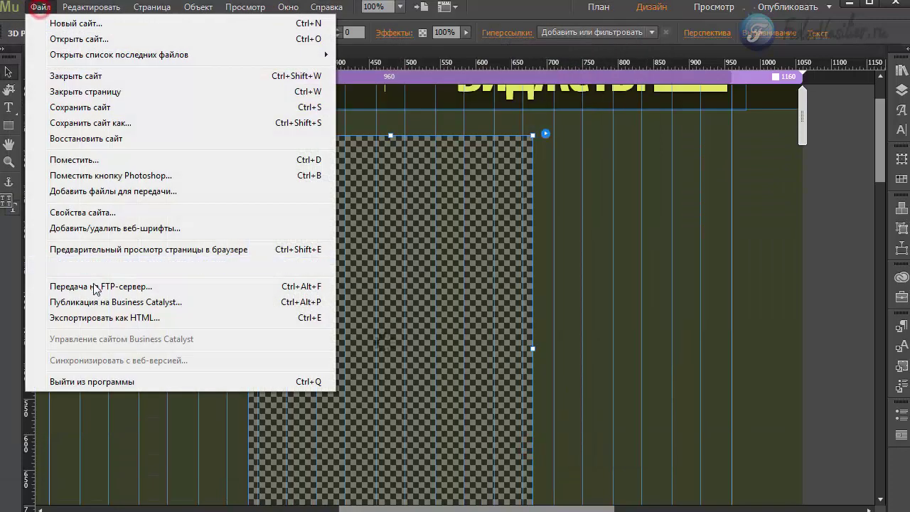
pyautogui.click(96, 252)
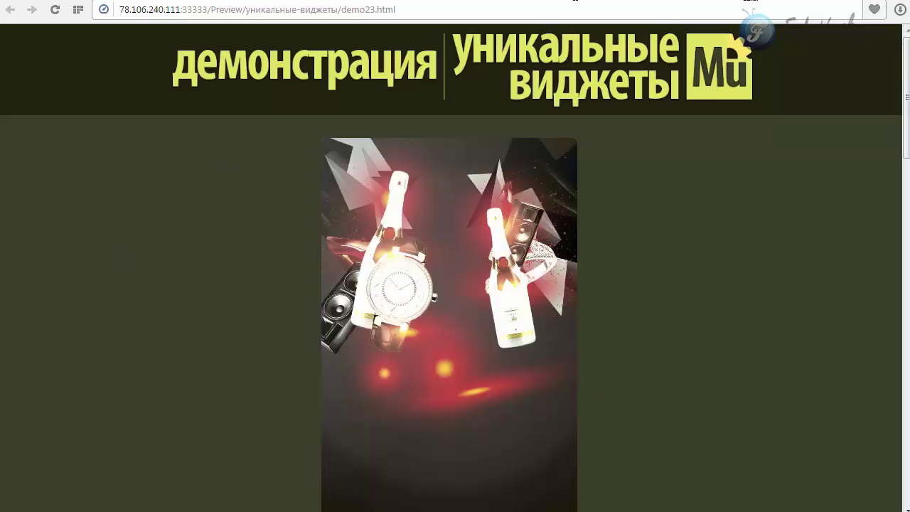
pyautogui.scroll(-2, 455, 267)
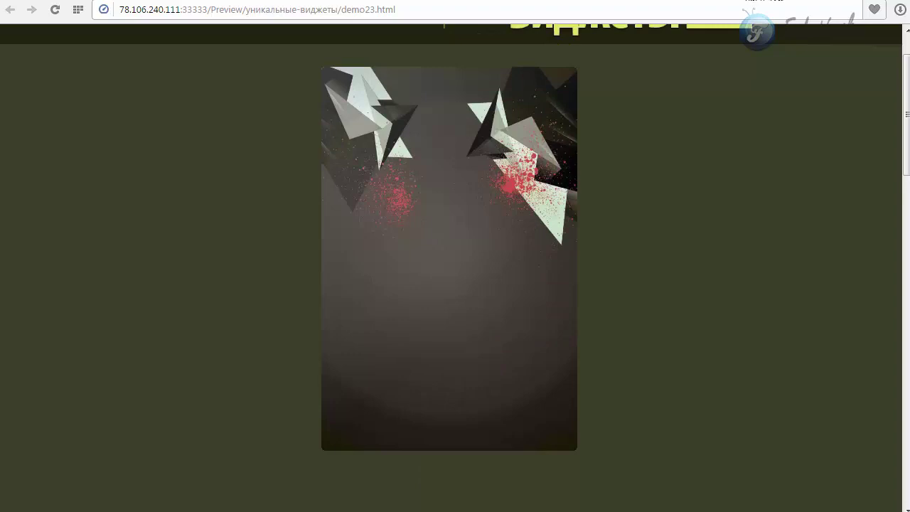
pyautogui.scroll(2, 370, 387)
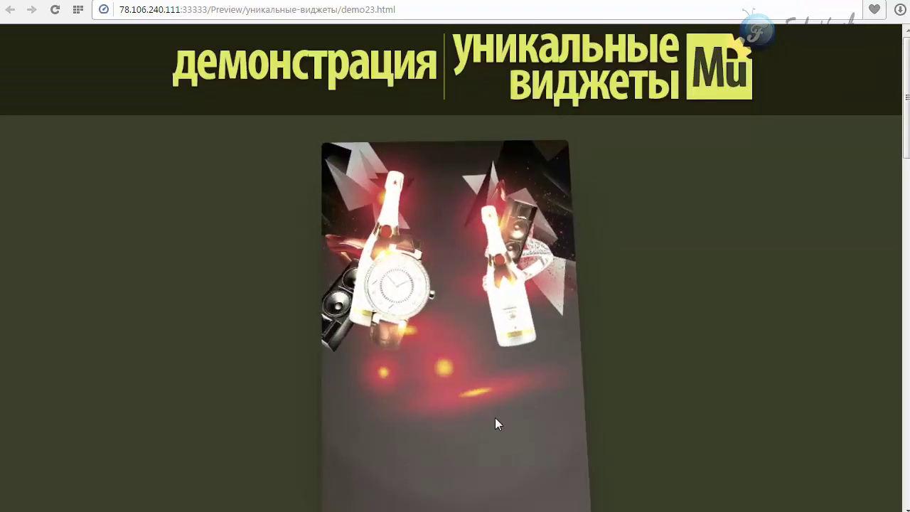
pyautogui.scroll(-2, 675, 221)
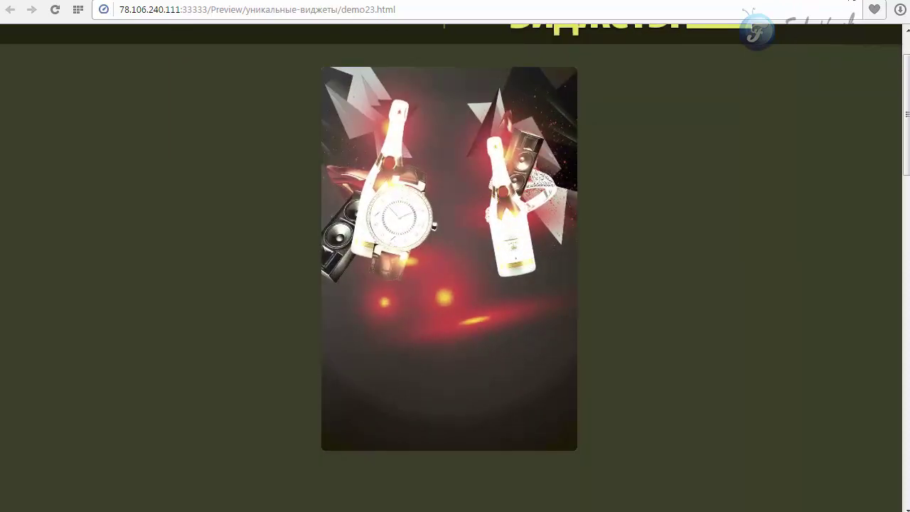
# Return to Muse and assign logo9.png to Layer 3 of the 3D Parallax widget.
pyautogui.hotkey('alt', 'Tab')
pyautogui.click(663, 282)
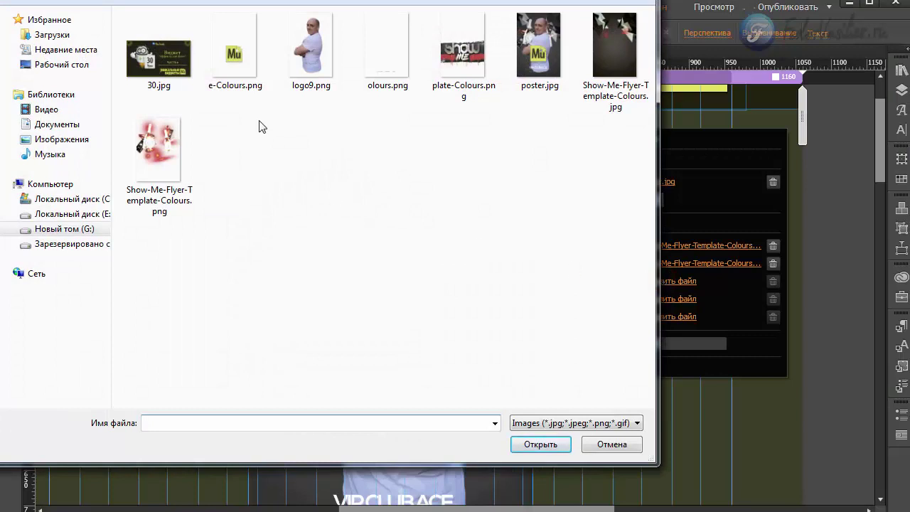
pyautogui.doubleClick(300, 63)
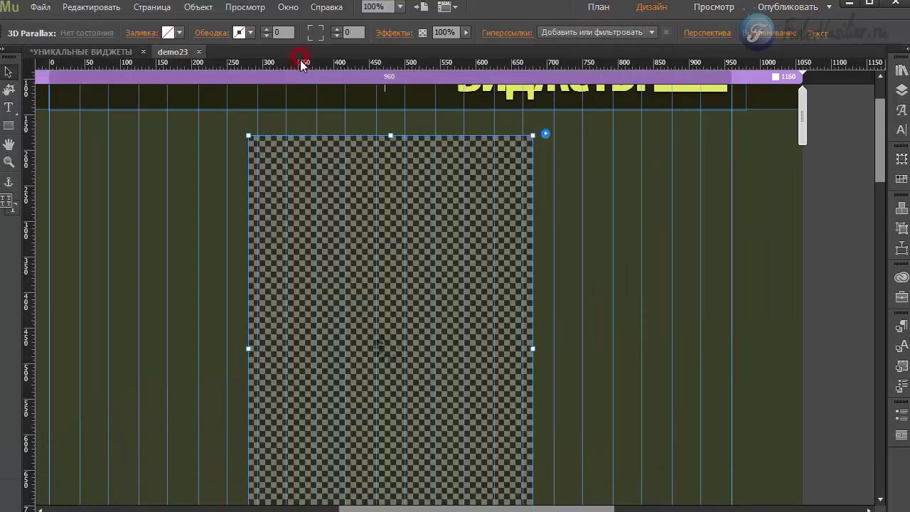
# Assign e-Colours.png to Layer 4 of the 3D Parallax widget.
pyautogui.click(545, 135)
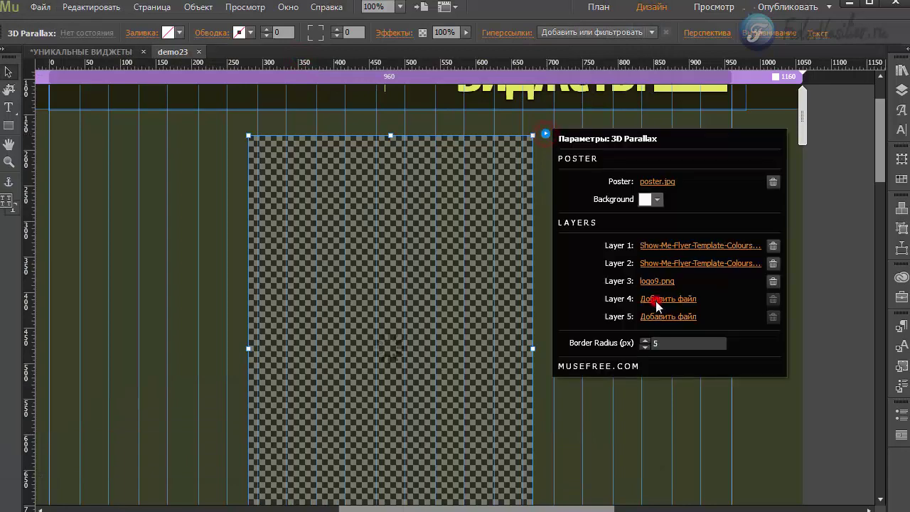
pyautogui.click(657, 300)
pyautogui.doubleClick(240, 76)
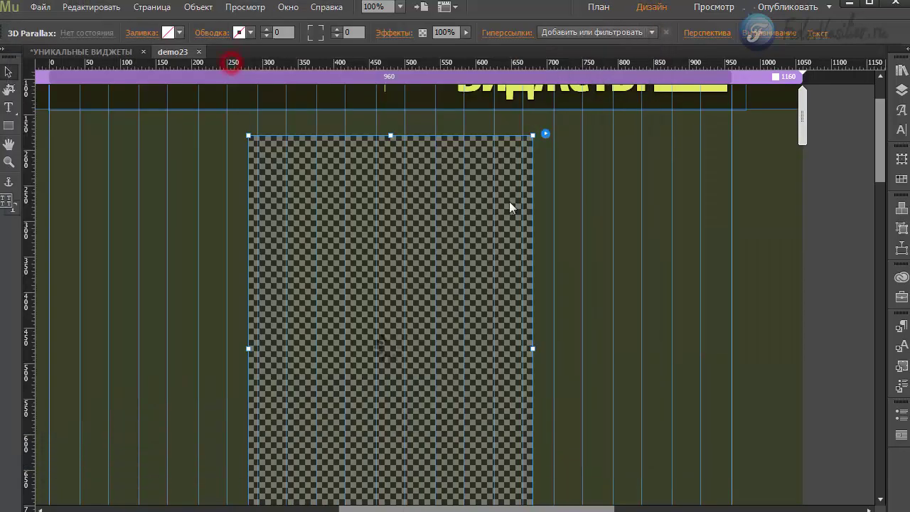
# Assign olours.png to Layer 5 of the 3D Parallax widget.
pyautogui.click(545, 135)
pyautogui.click(649, 317)
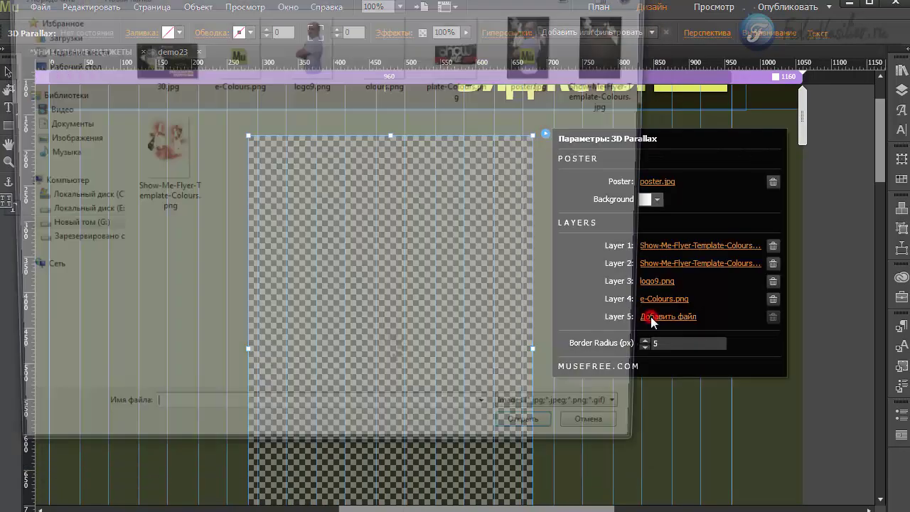
pyautogui.click(361, 77)
pyautogui.doubleClick(361, 78)
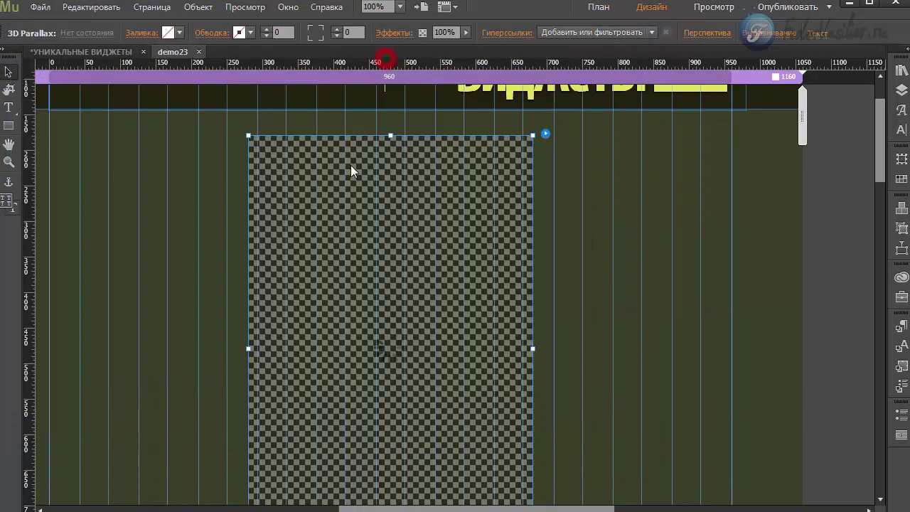
# Set the 3D Parallax widget's Border Radius to 0 px and deselect the widget.
pyautogui.click(545, 135)
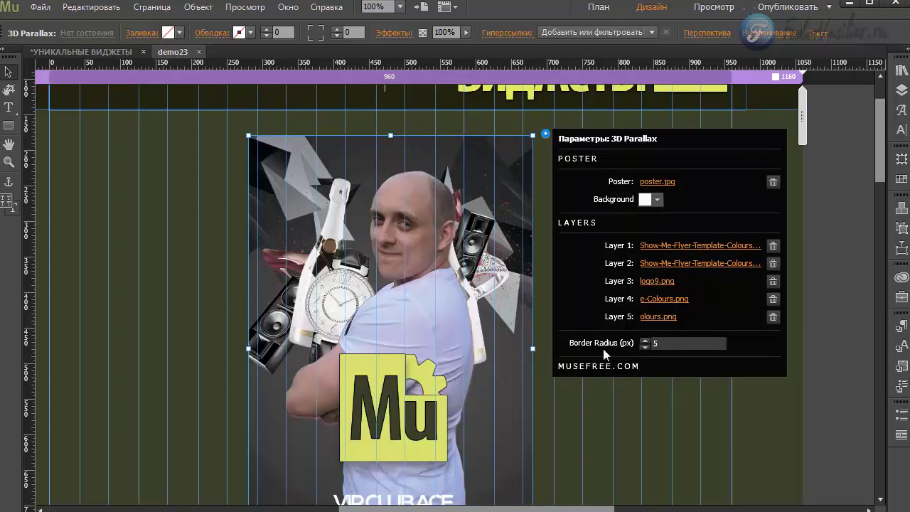
pyautogui.click(671, 344)
pyautogui.press('Return')
pyautogui.click(157, 204)
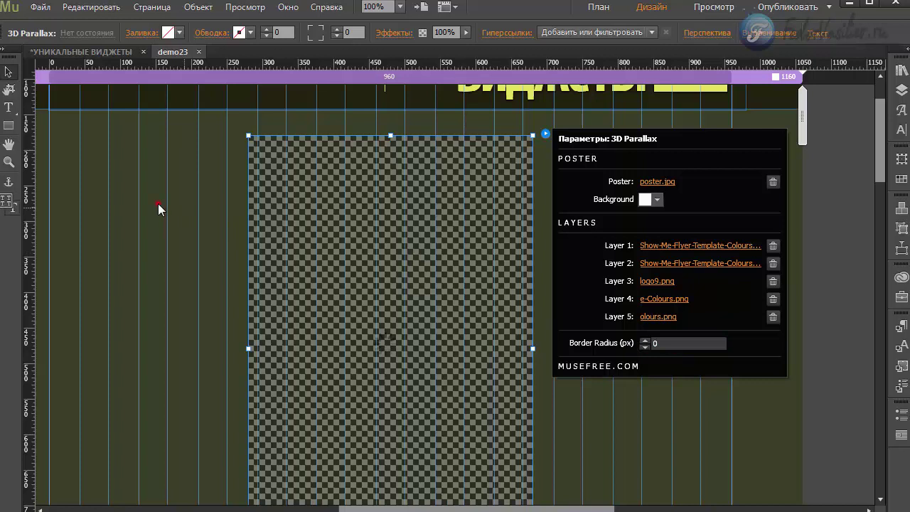
# Check the parallax effect with all five layers and the new border radius in the browser preview.
pyautogui.hotkey('ctrl', 'shift', 'e')
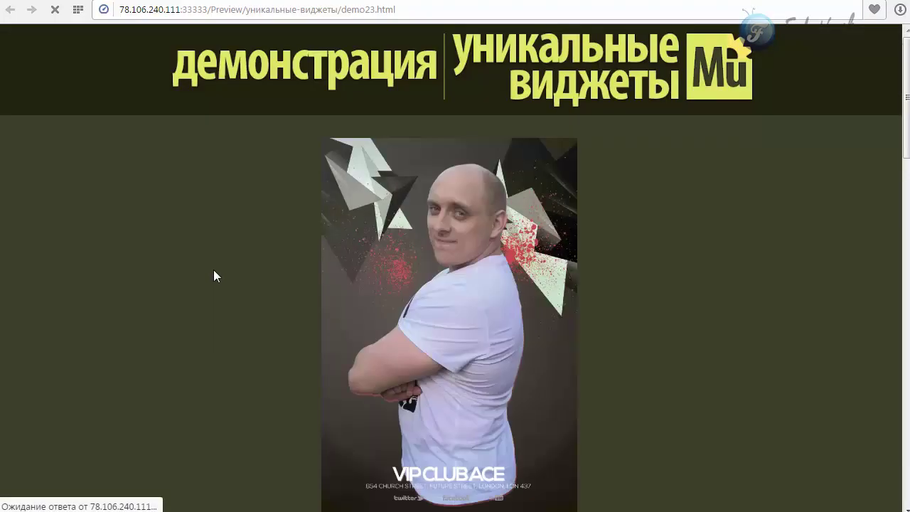
pyautogui.scroll(-1, 236, 262)
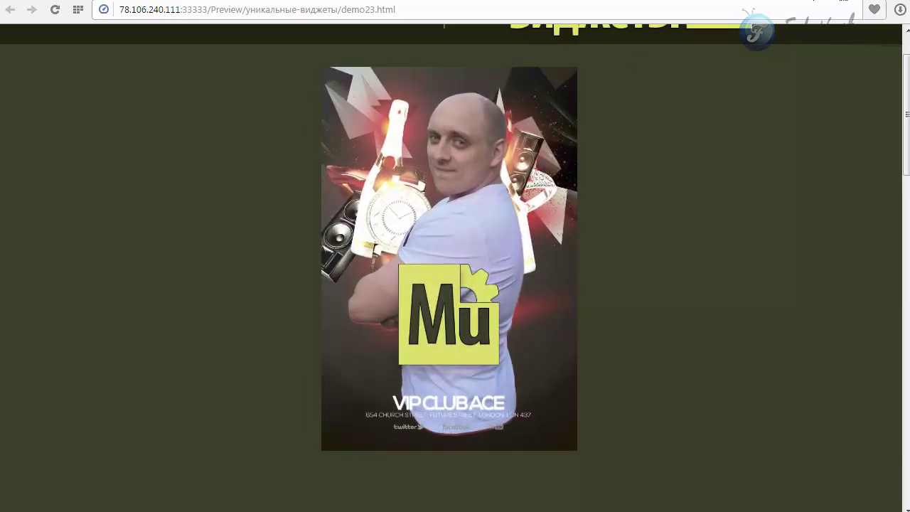
# In Muse, enlarge the 3D Parallax widget from its lower corner to about 462 by 667 px.
pyautogui.hotkey('alt', 'Tab')
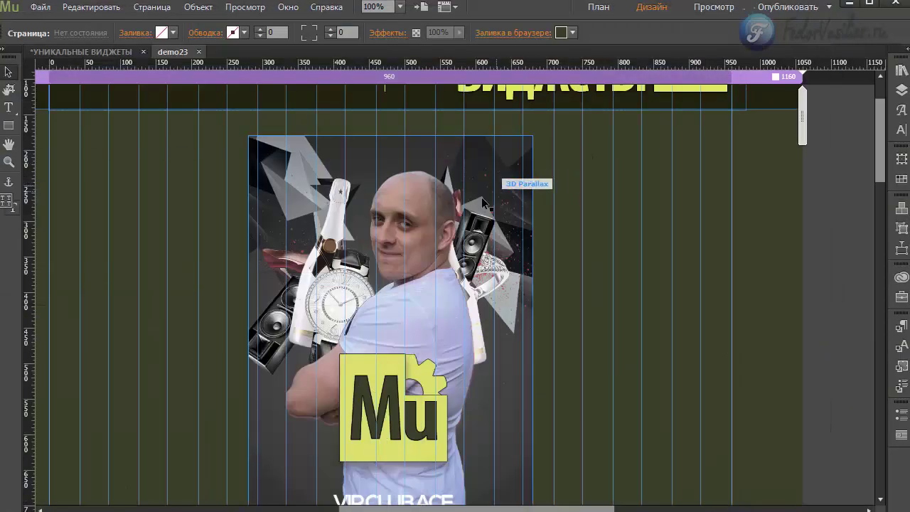
pyautogui.click(483, 202)
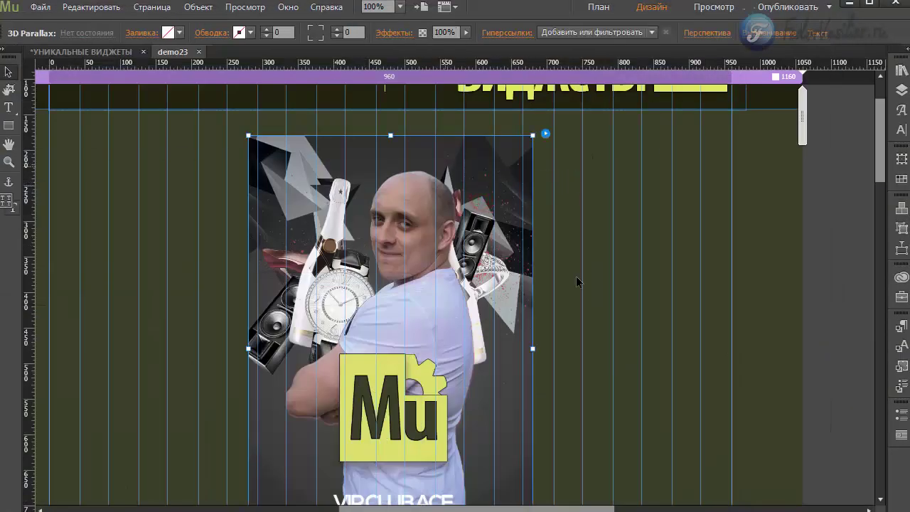
pyautogui.scroll(-3, 875, 173)
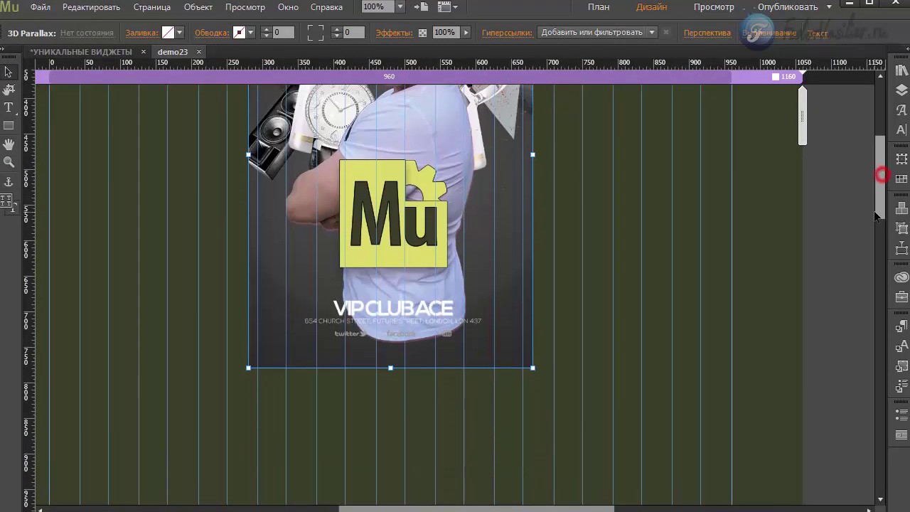
pyautogui.moveTo(533, 367); pyautogui.dragTo(576, 416)
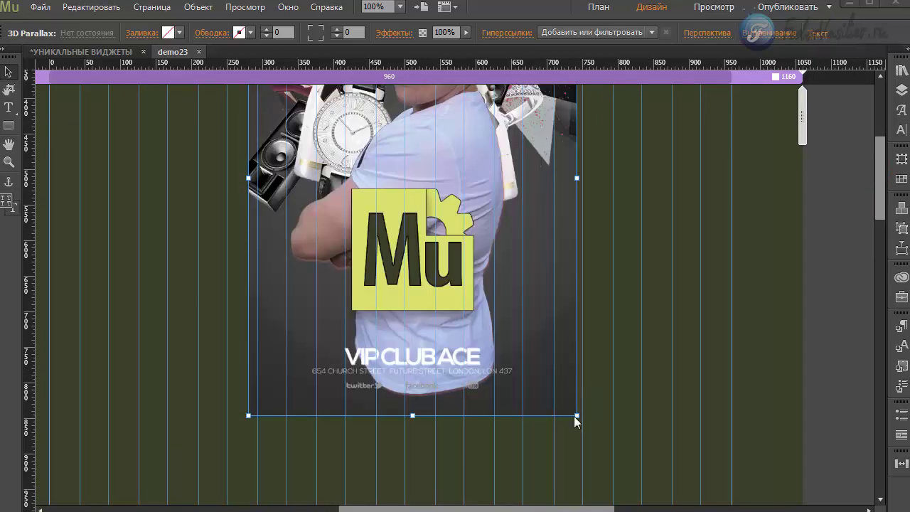
# Set the 3D Parallax widget's width to 700 and height to 1029, and move it left toward the middle of the page.
pyautogui.click(901, 161)
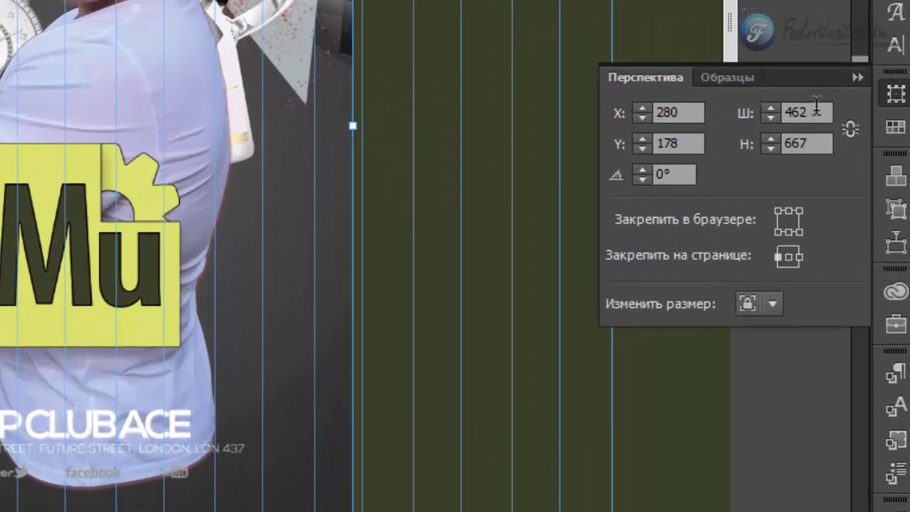
pyautogui.click(816, 112)
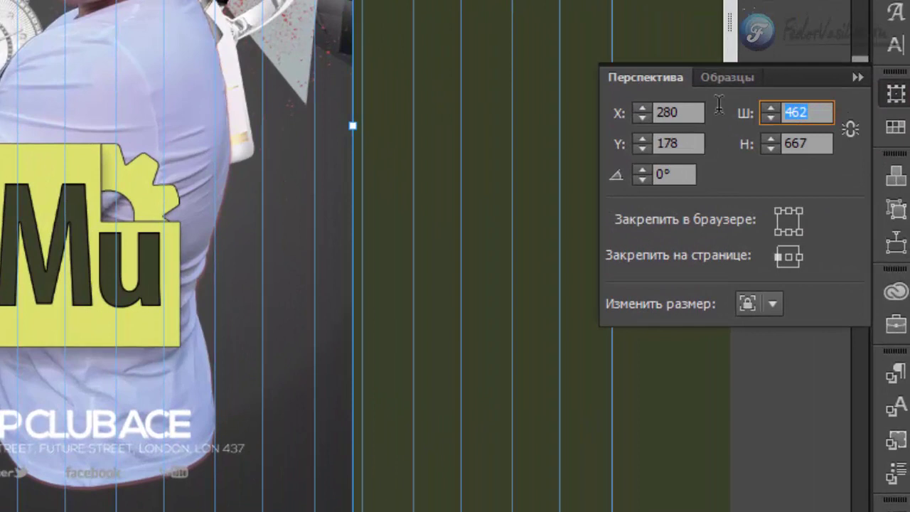
pyautogui.write('700')
pyautogui.press('Return')
pyautogui.click(810, 143)
pyautogui.write('1')
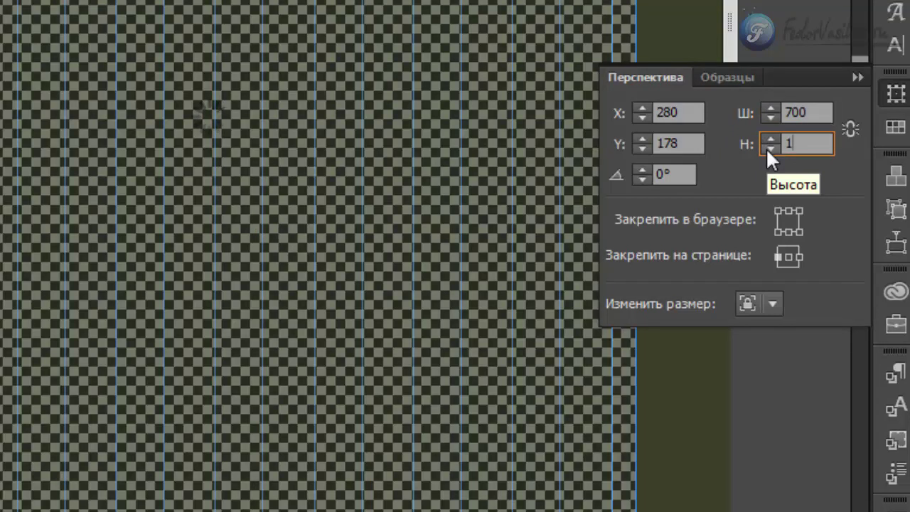
pyautogui.write('029')
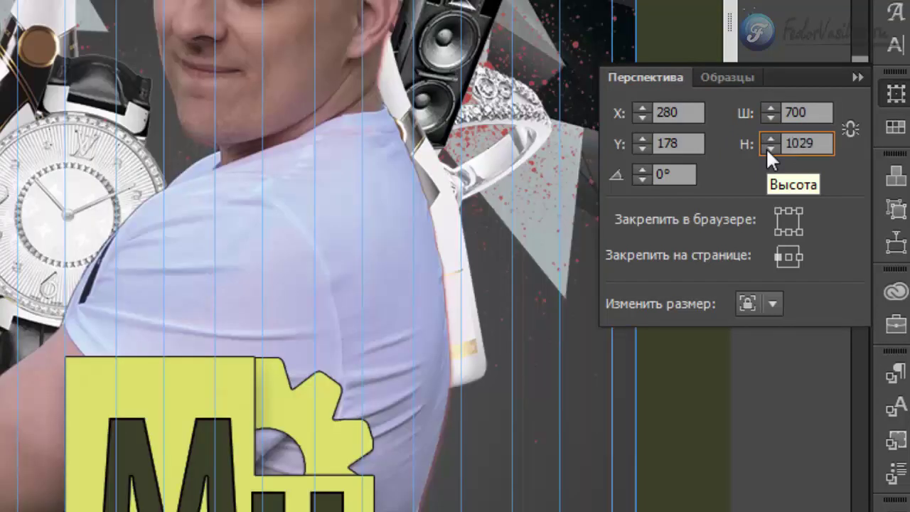
pyautogui.press('Return')
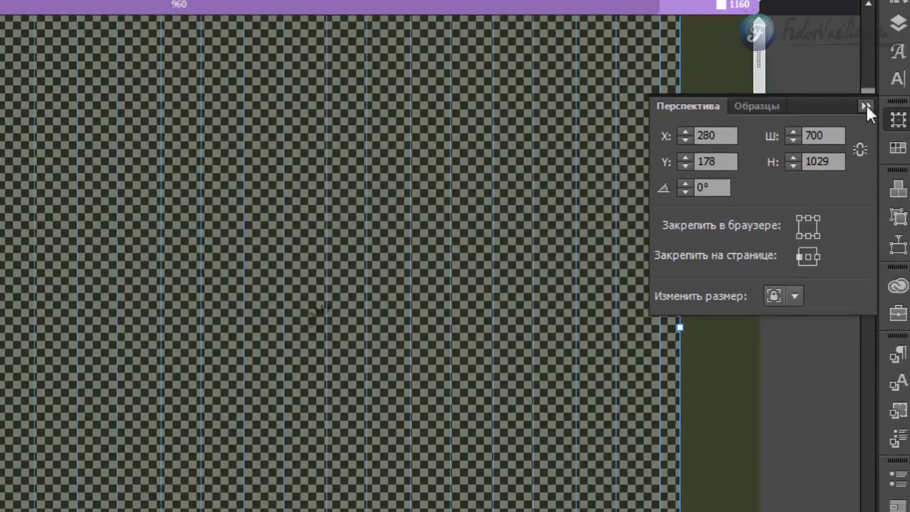
pyautogui.click(857, 77)
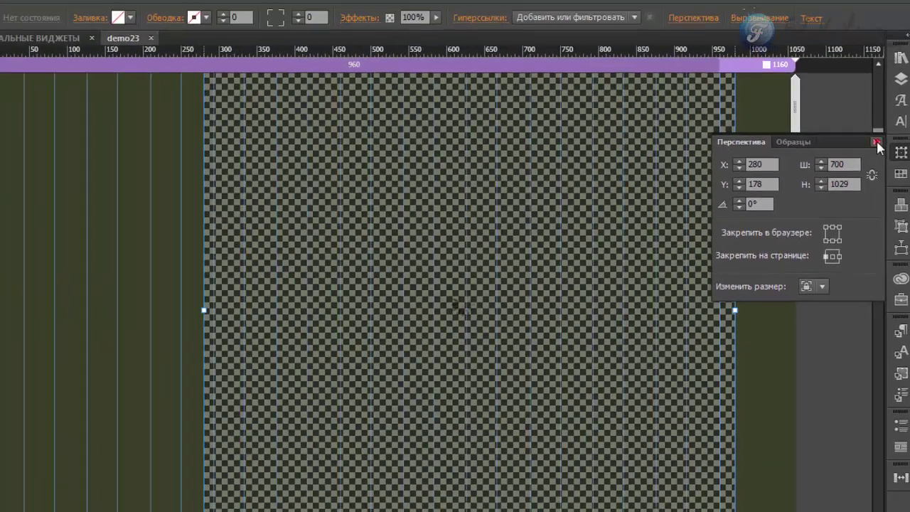
pyautogui.moveTo(590, 167); pyautogui.dragTo(506, 206)
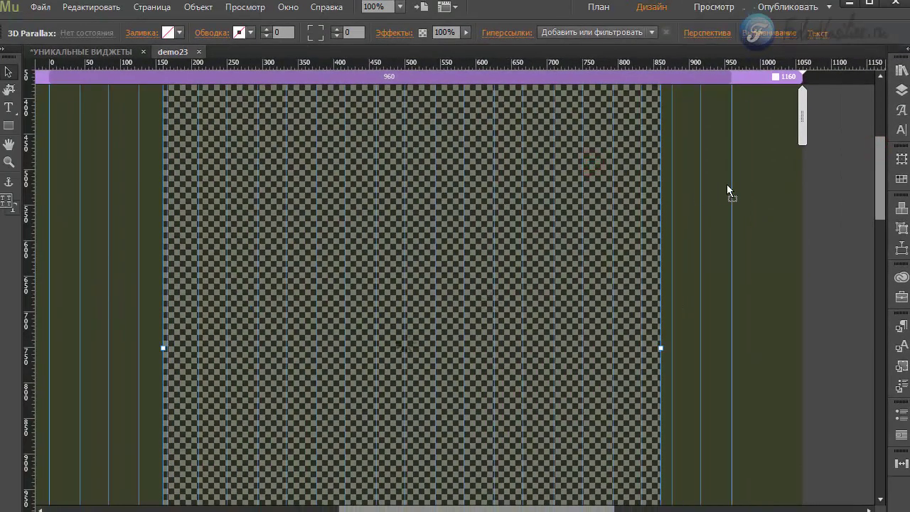
pyautogui.moveTo(704, 241); pyautogui.dragTo(459, 234)
# Check the enlarged and repositioned parallax poster from top to bottom in the browser preview.
pyautogui.click(41, 7)
pyautogui.click(108, 248)
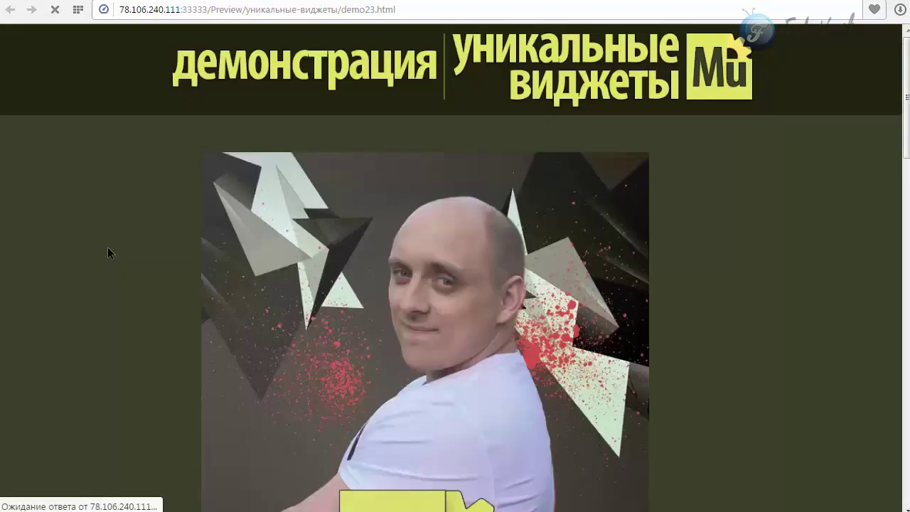
pyautogui.scroll(-5, 733, 220)
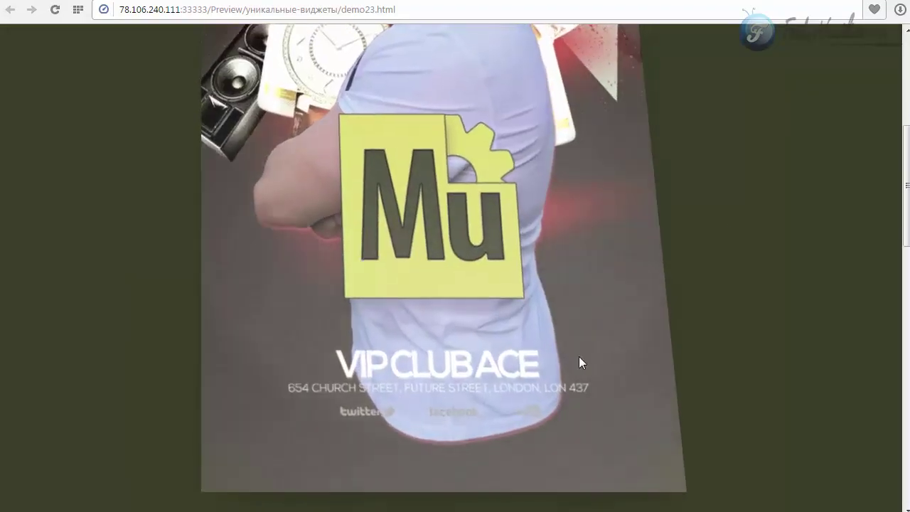
pyautogui.scroll(3, 578, 341)
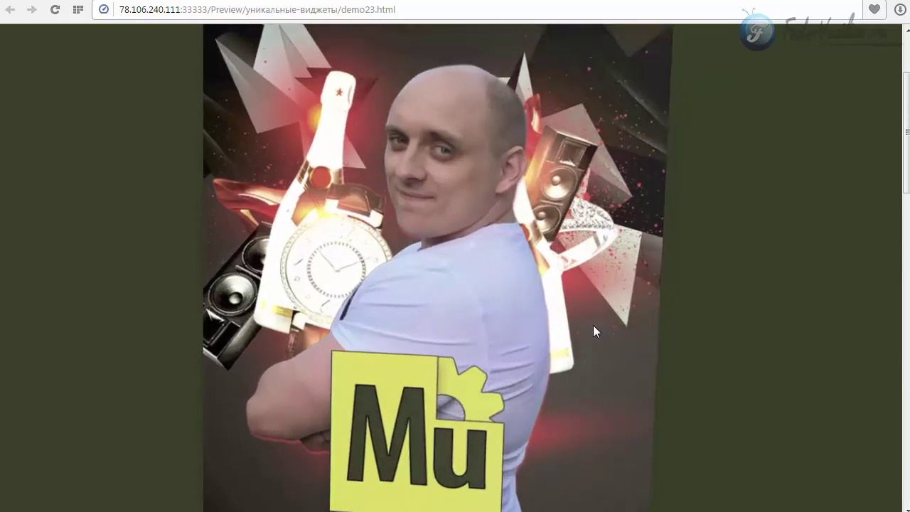